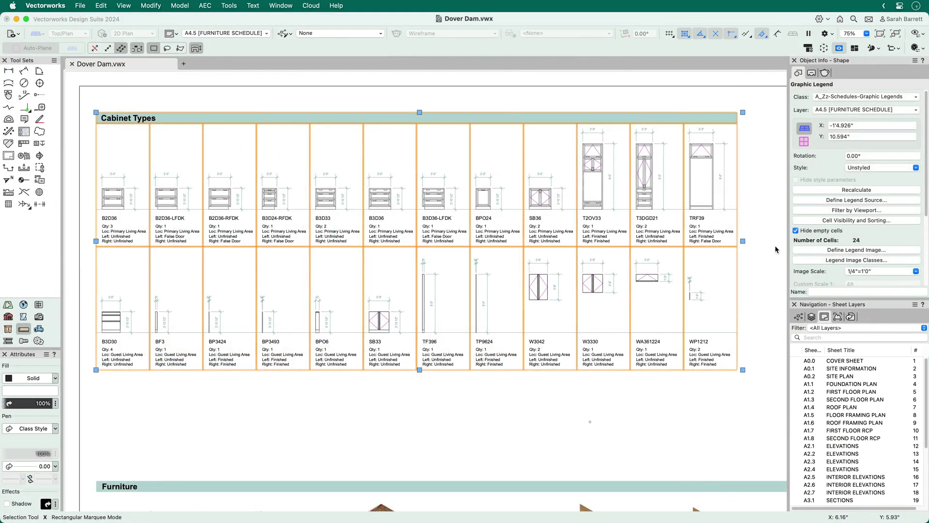
Add Frame Type, Cabinet Type and Data ID Label reporting rows with Width-descending sorting in the legend source.
click(853, 201)
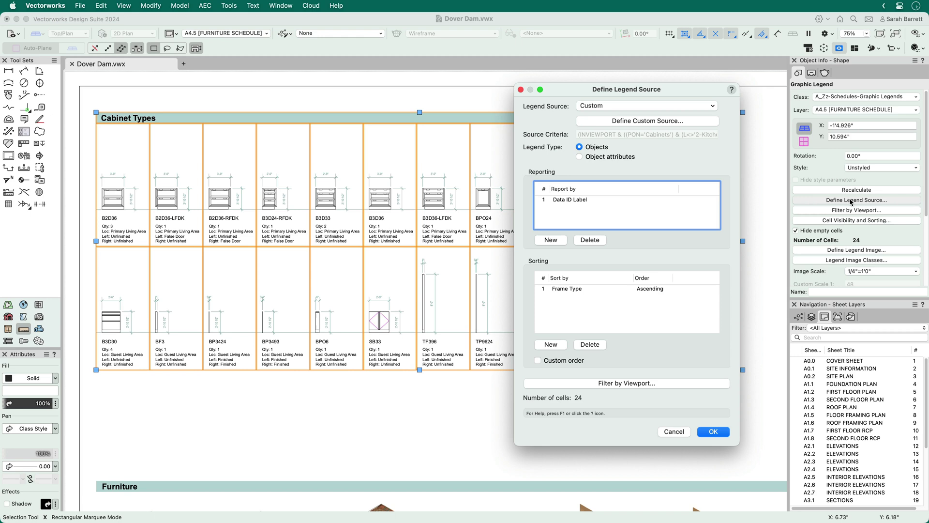
click(550, 240)
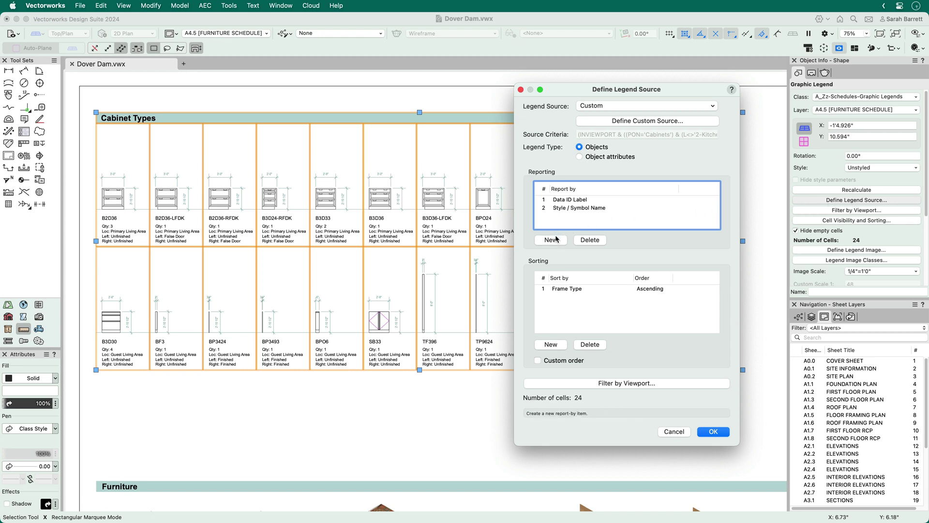
click(665, 208)
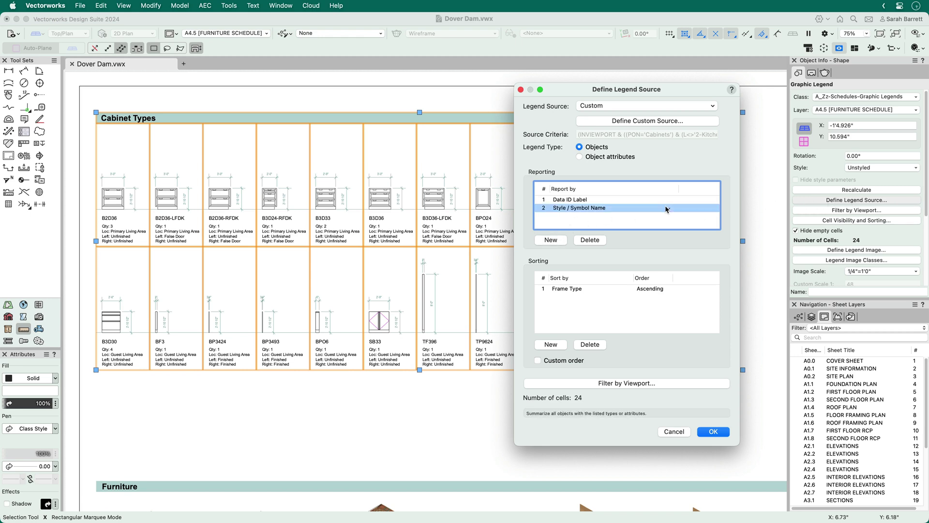
text(Frame Type)
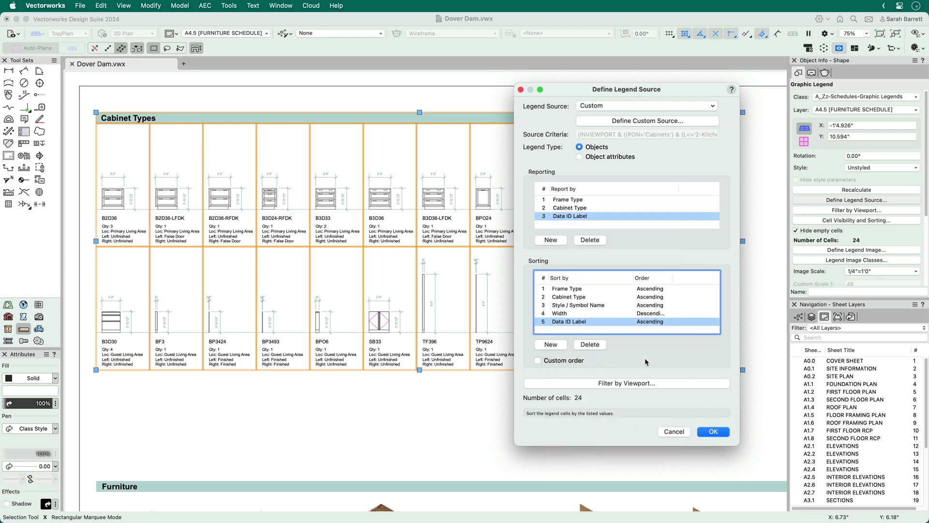
click(713, 432)
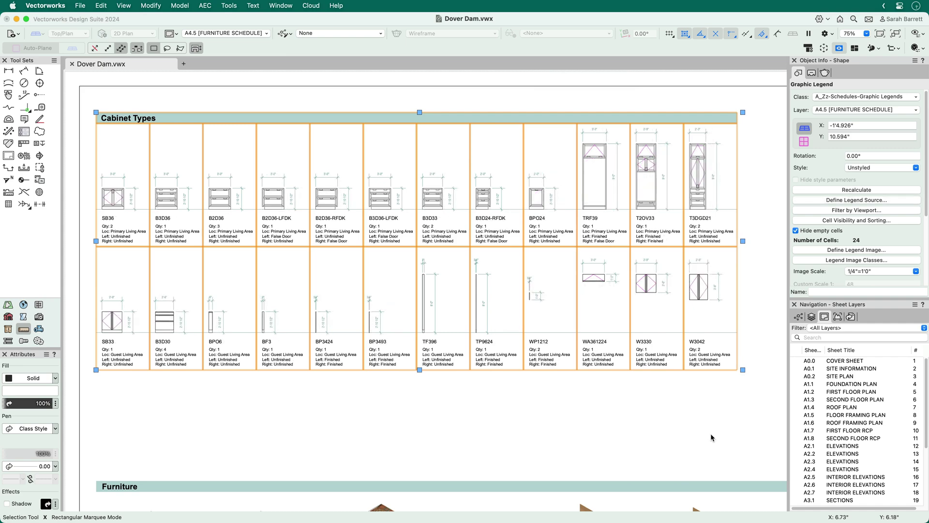
drag(667, 319, 667, 350)
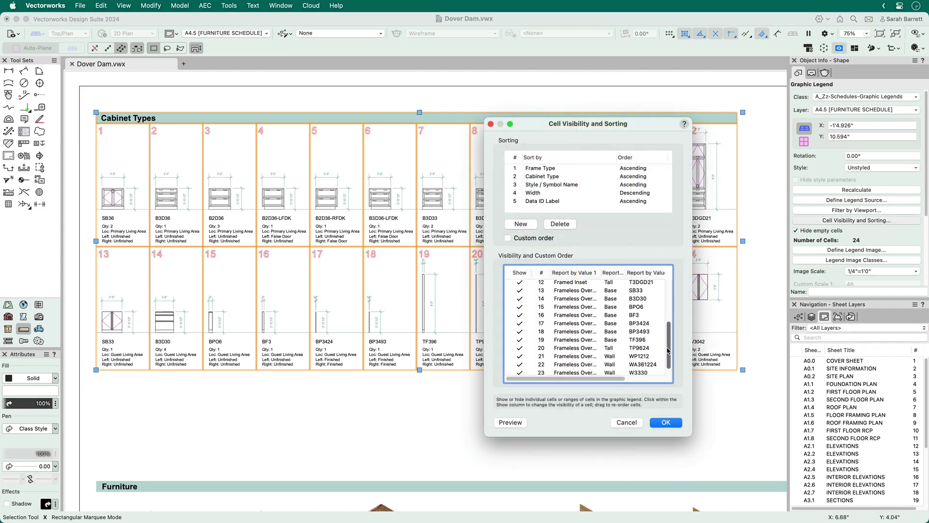
Uncheck Show for row 16 (BF3) and preview the 23-cell cabinet legend.
click(520, 315)
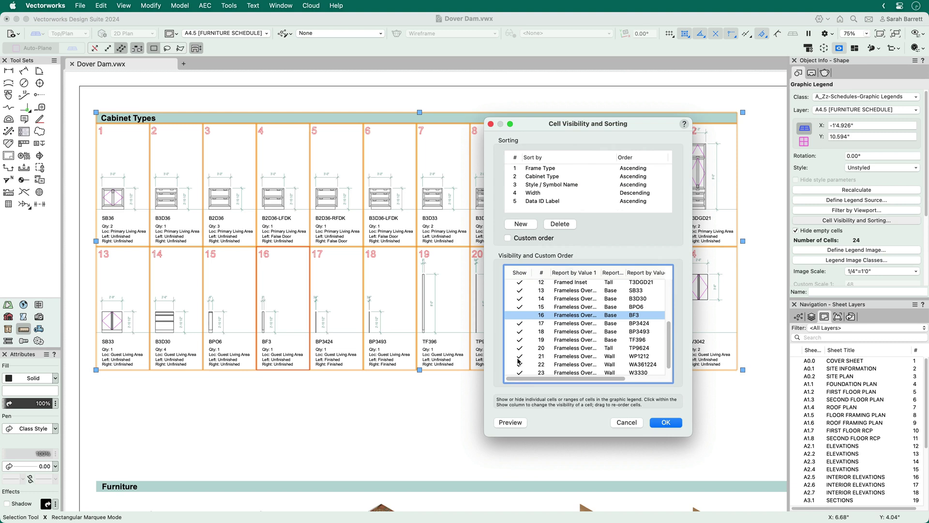
click(511, 421)
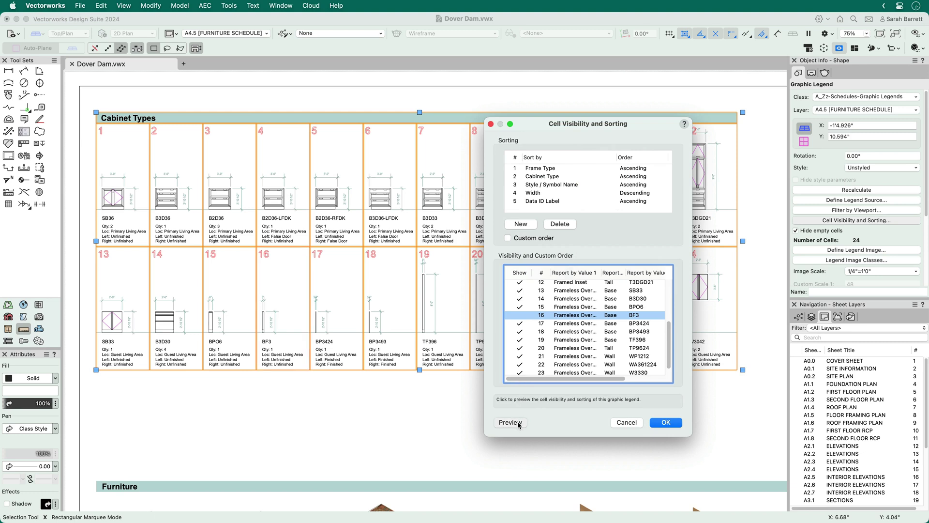
click(510, 422)
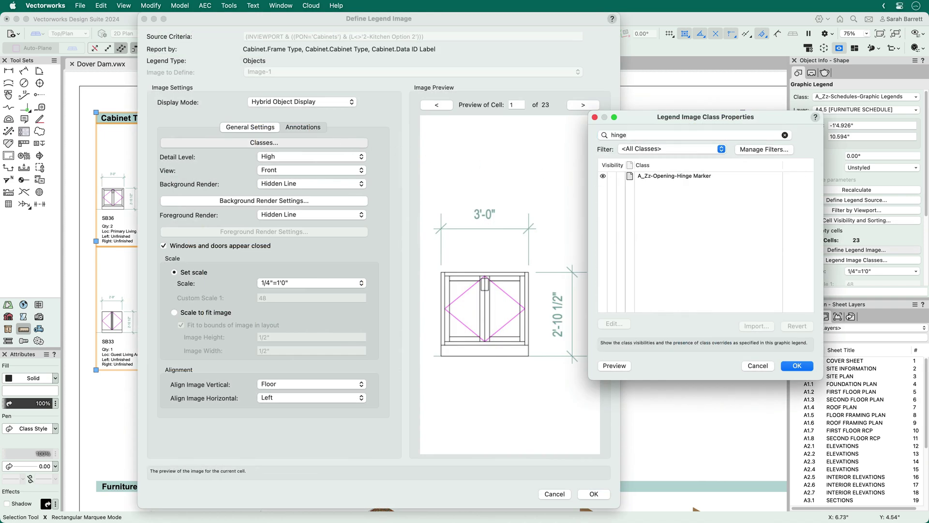
Make the A_Zz-Opening-Hinge Marker class invisible in legend images and preview.
click(603, 176)
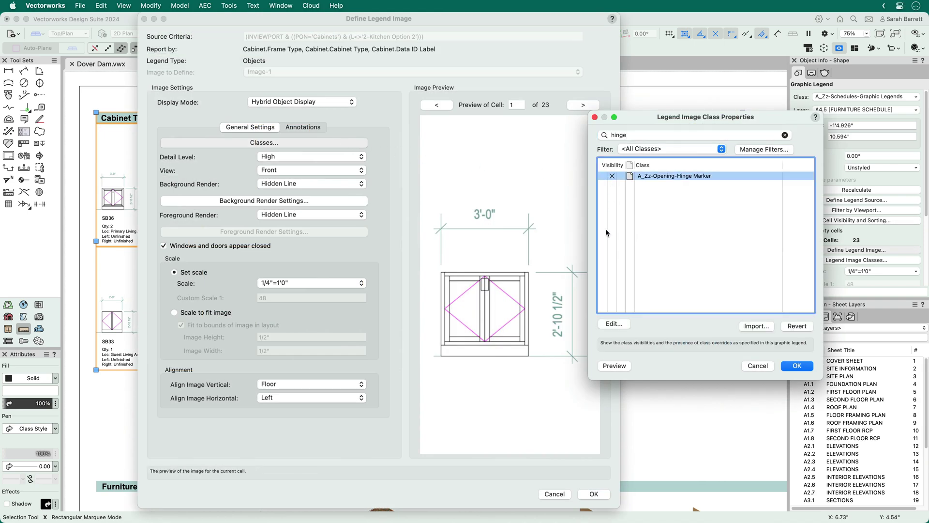
click(614, 367)
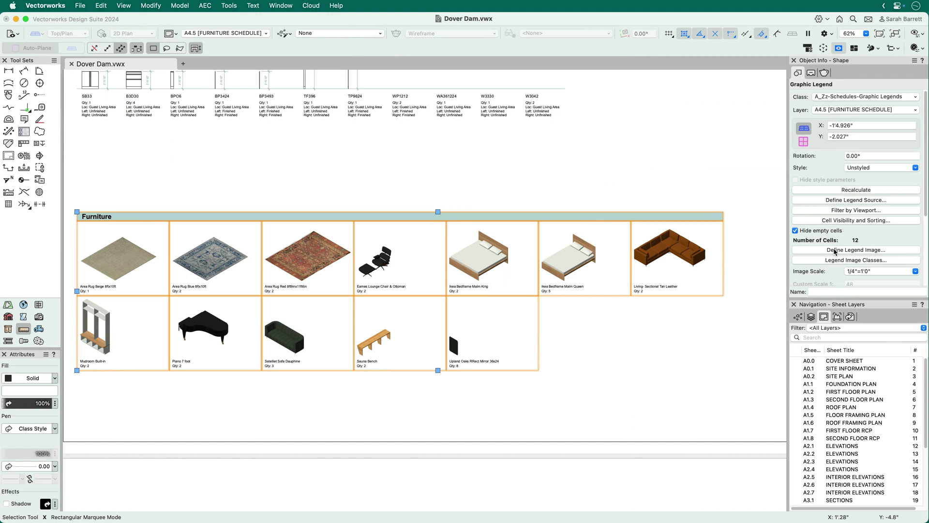
Set the Furniture legend's image option to Scale to fit image and apply it.
click(836, 250)
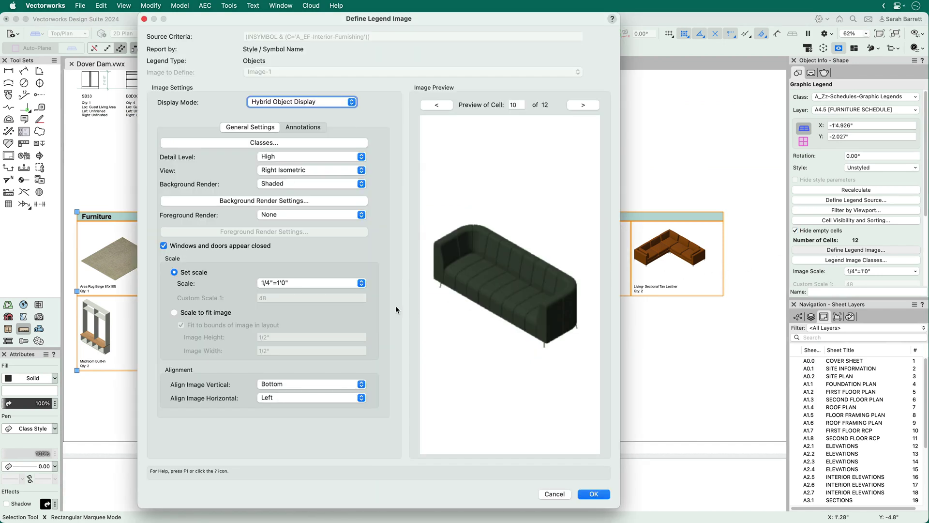
click(174, 313)
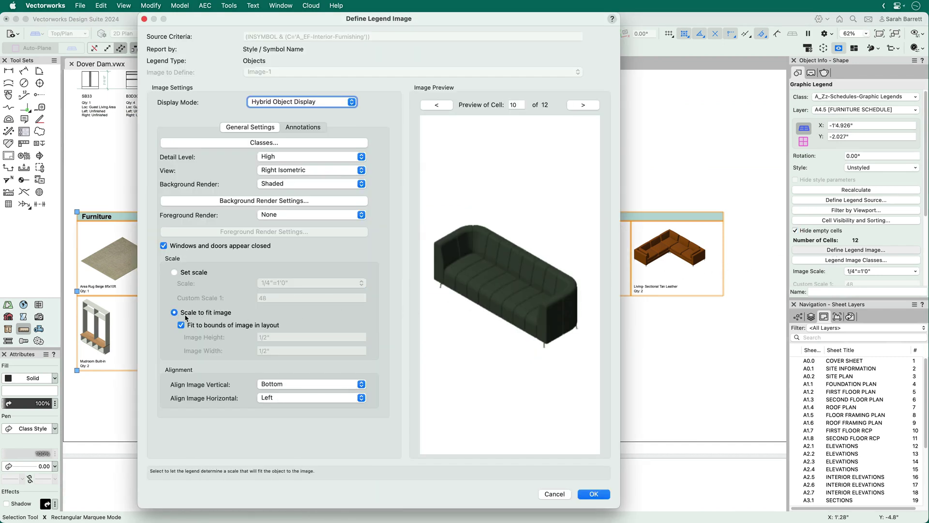
click(593, 494)
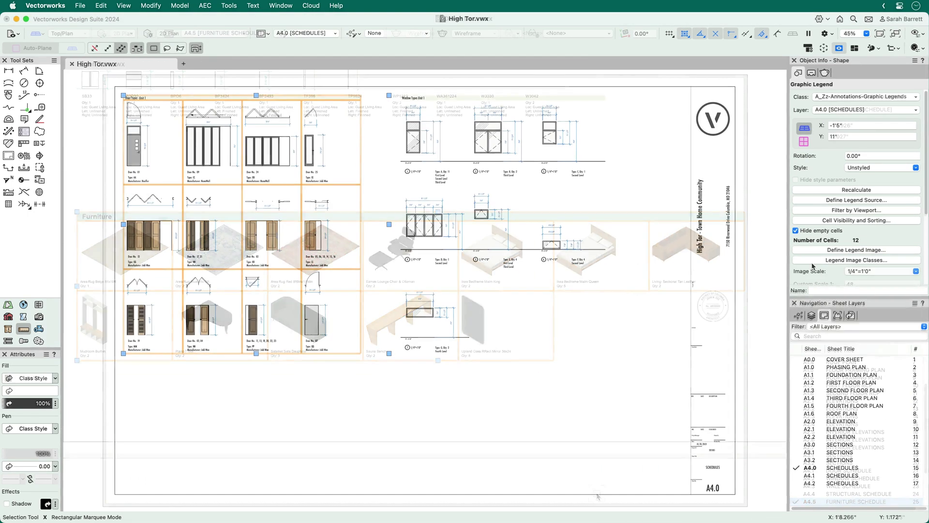
Align Image-1 vertically to the floor and Image-2 on its insertion point.
click(848, 250)
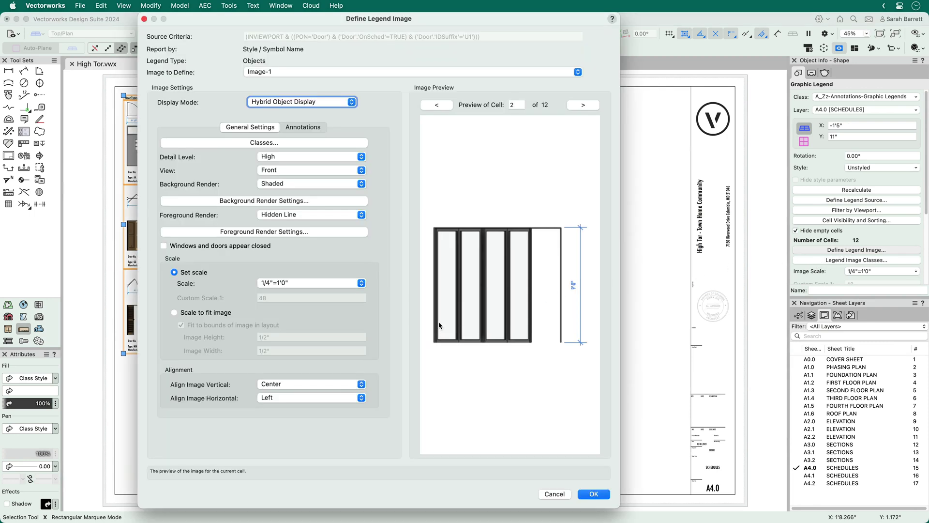
click(314, 385)
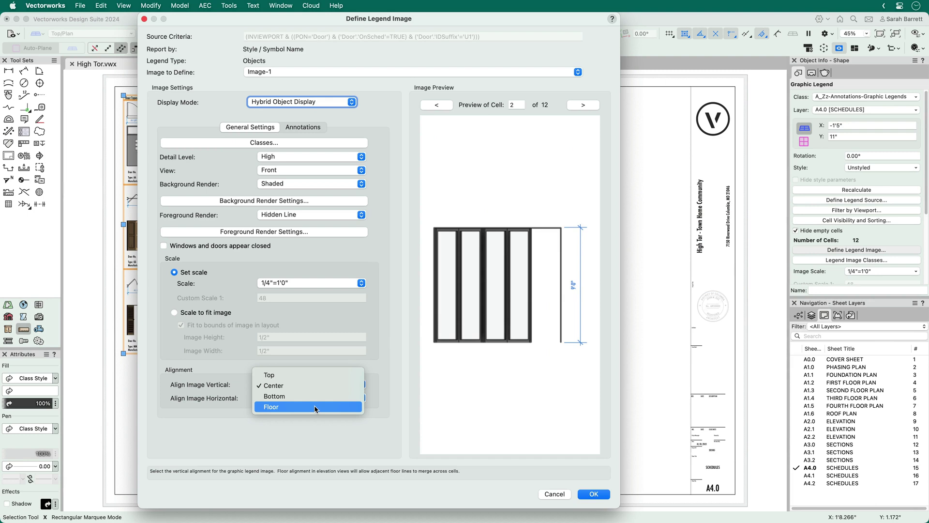
click(315, 407)
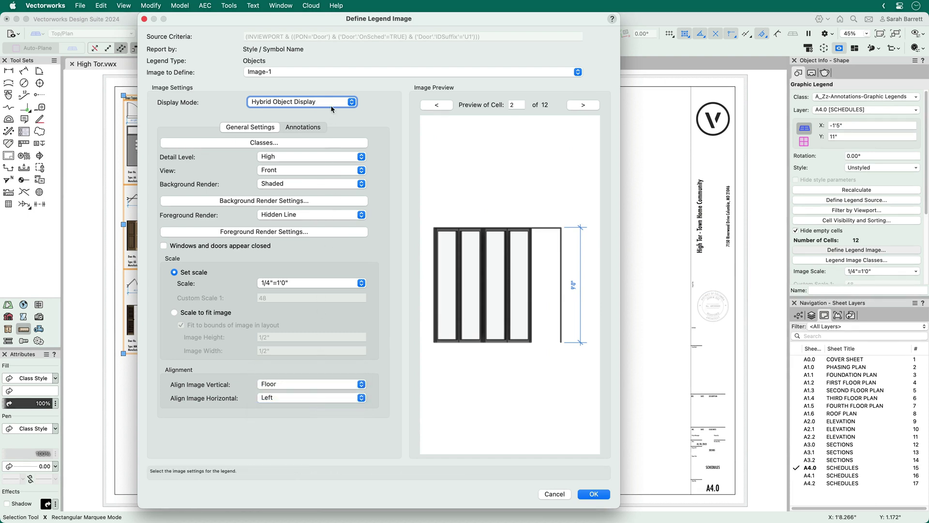
click(328, 72)
click(327, 84)
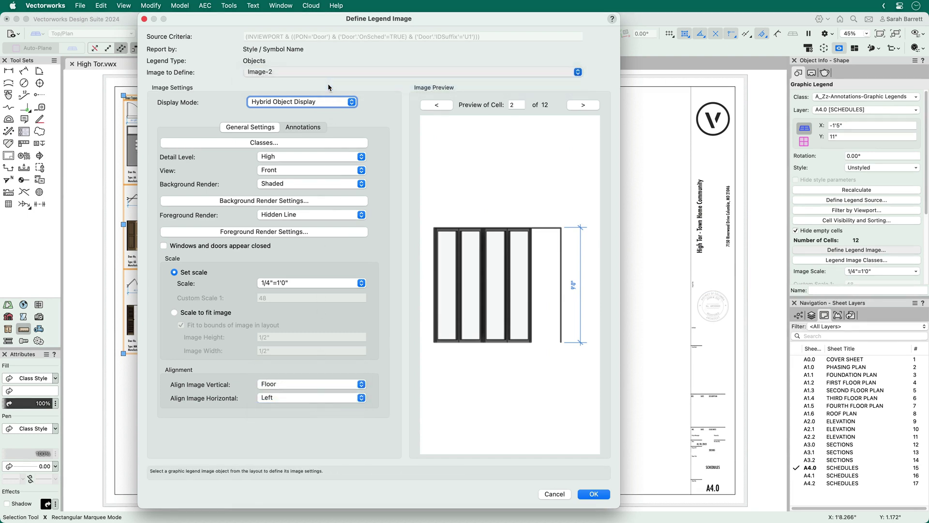
click(317, 383)
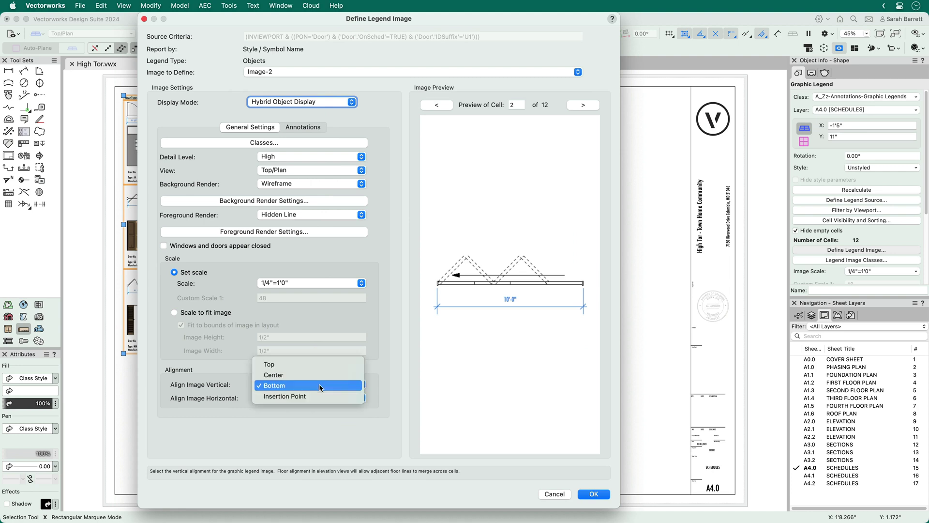
click(321, 393)
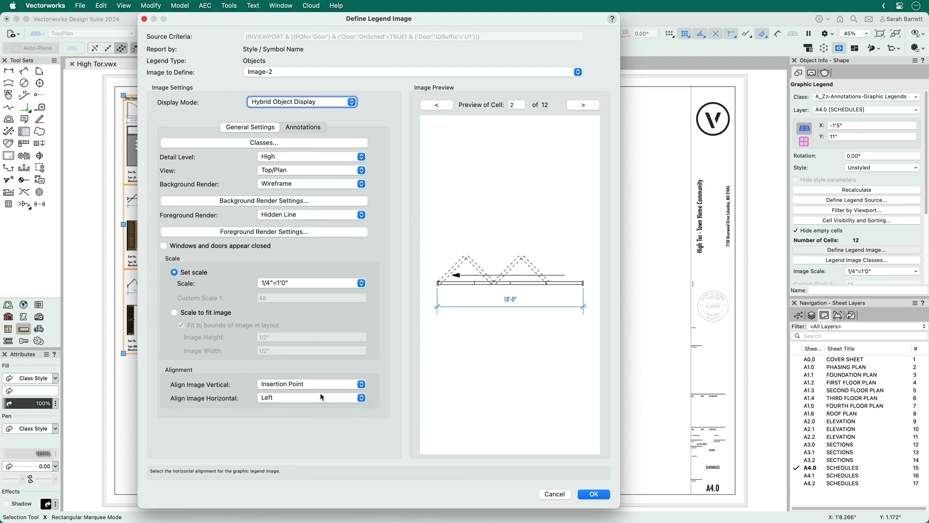
Back on Image-1, enable Windows and doors appear closed.
click(332, 72)
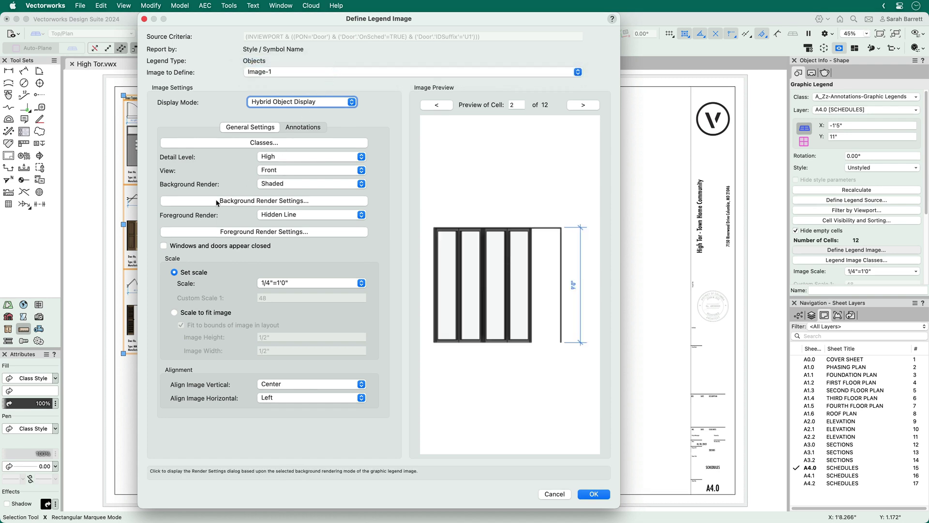
click(164, 245)
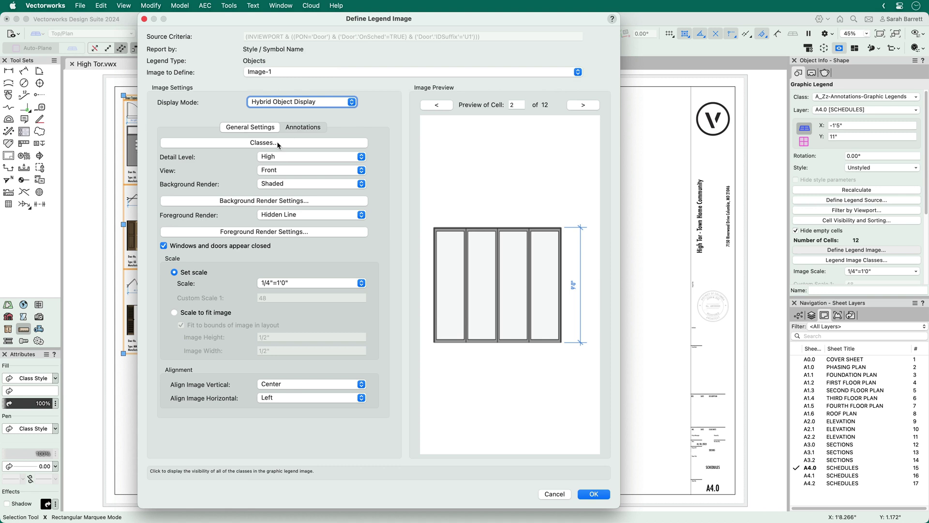
Set Vertical Dimension to Frame + Leaf/Sash + Rough Opening with a labelled floor line shown.
click(303, 127)
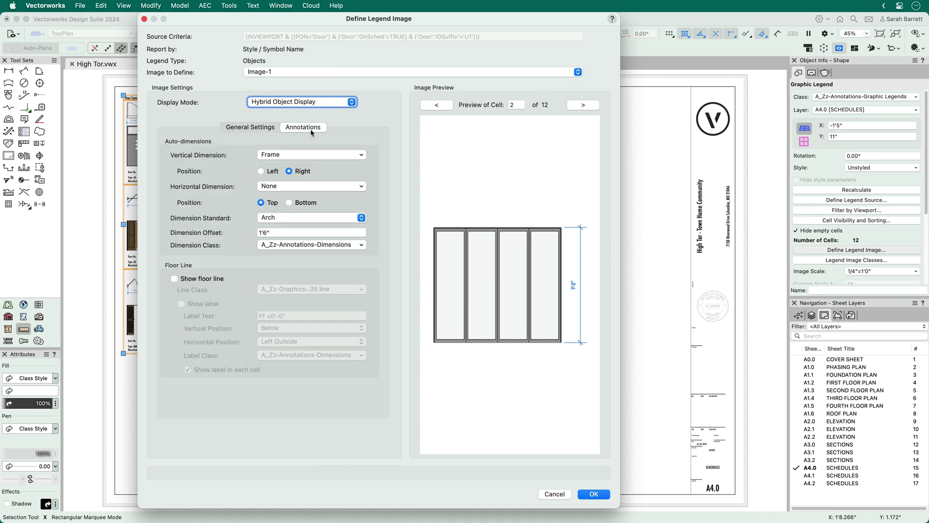
click(312, 154)
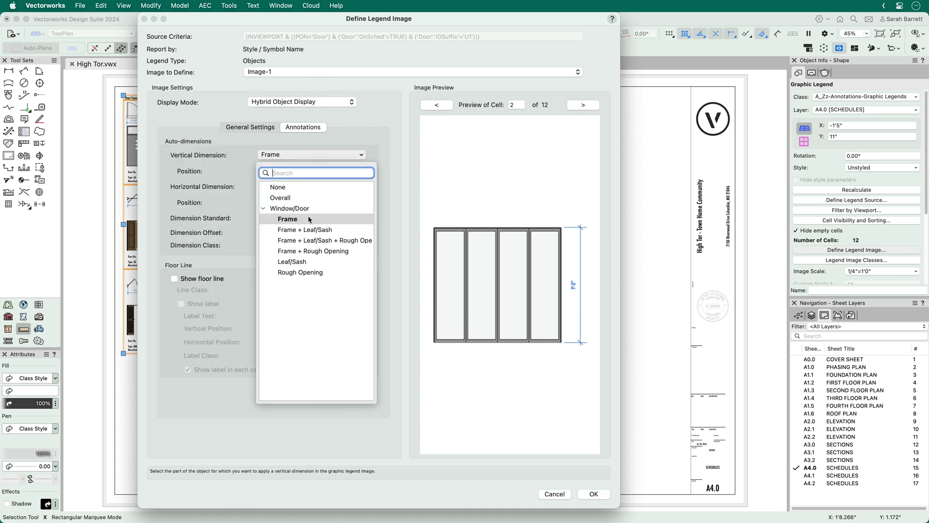
click(320, 240)
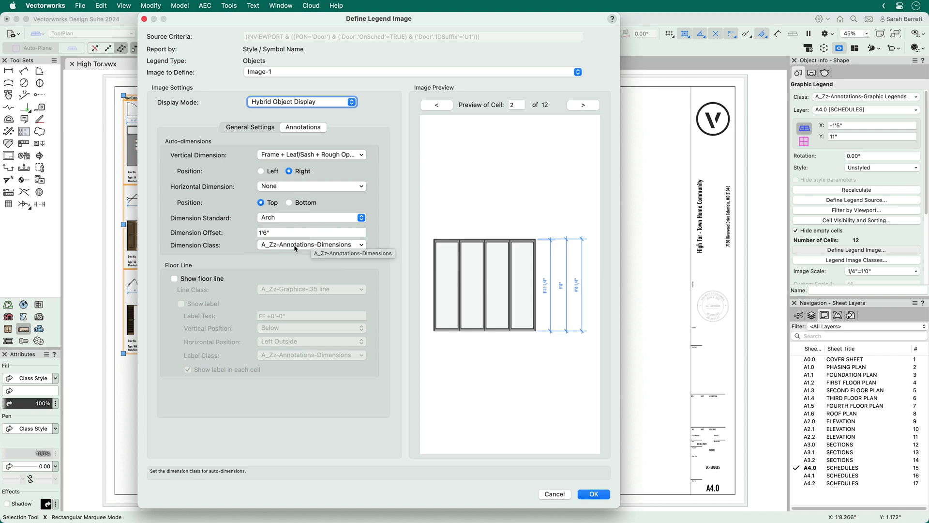
click(174, 277)
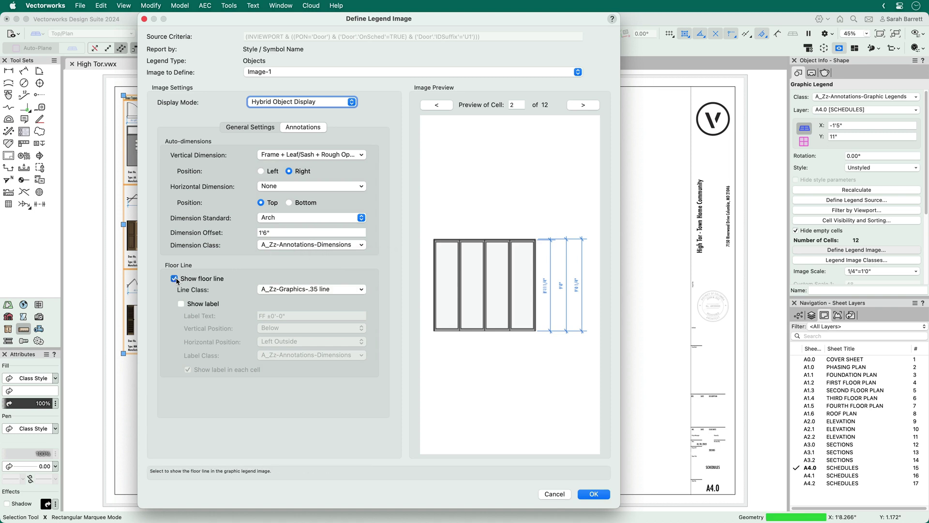
click(181, 303)
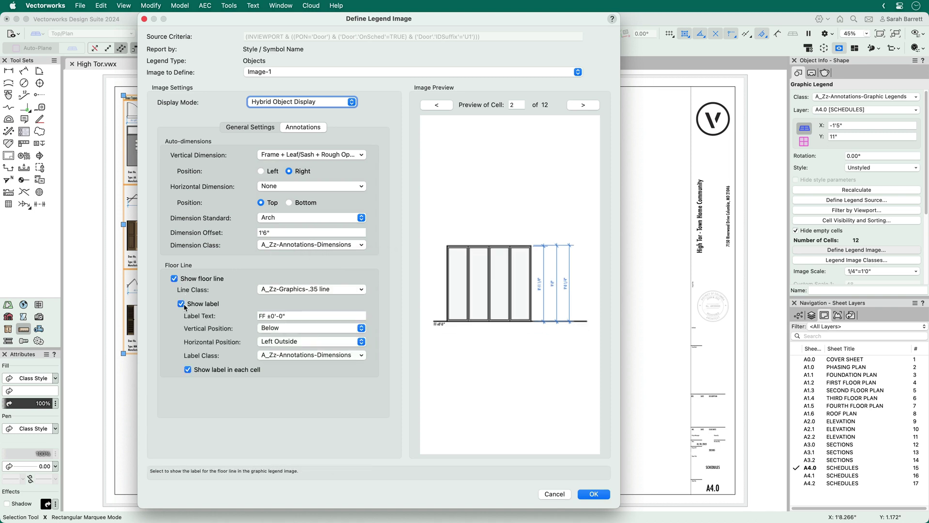
Redraw the door legend and inspect the Scale label's dynamic text definition, cancelling.
click(592, 494)
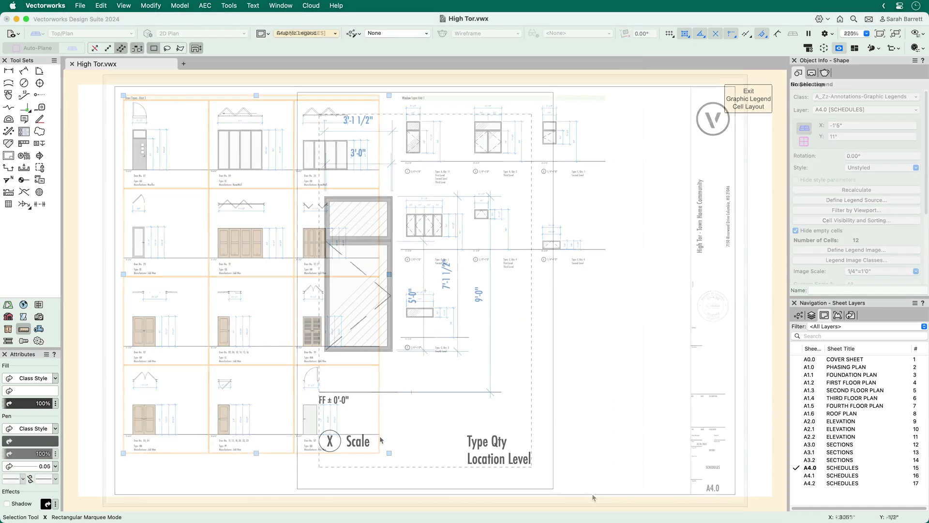
click(358, 440)
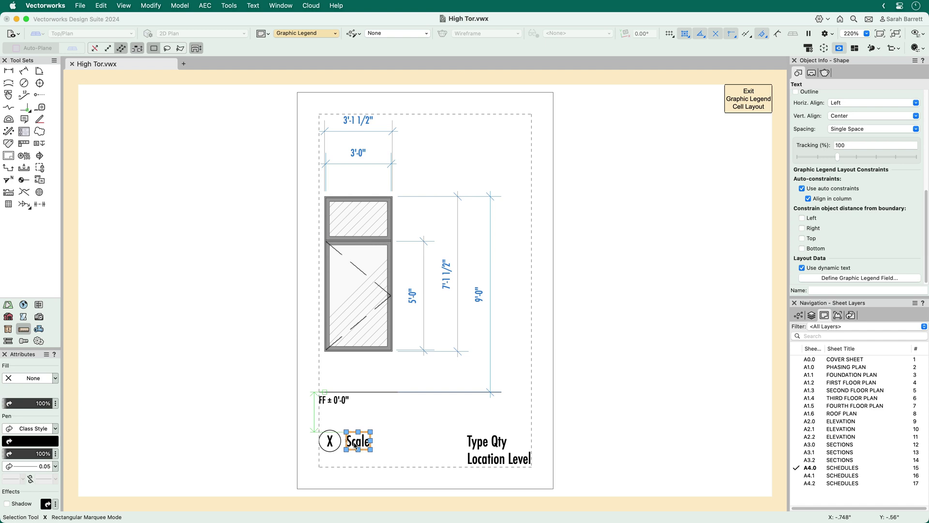
double_click(358, 441)
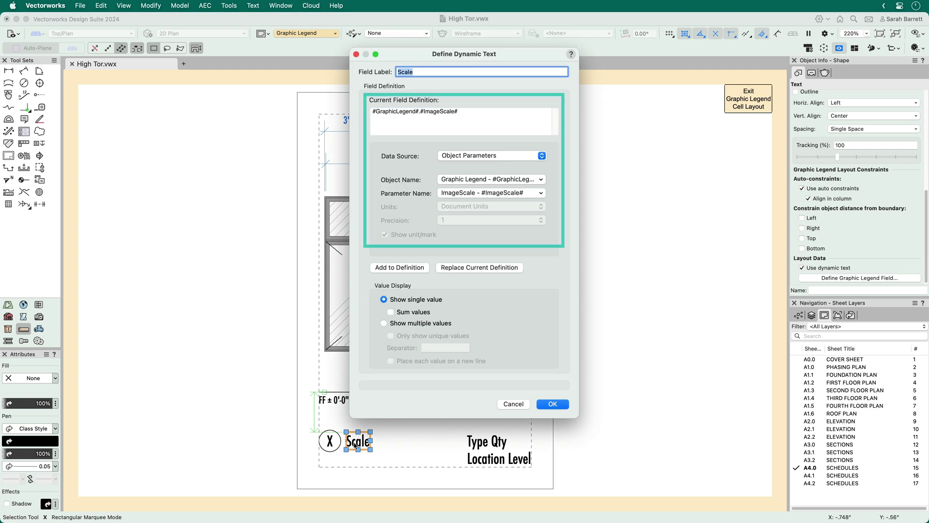
click(513, 403)
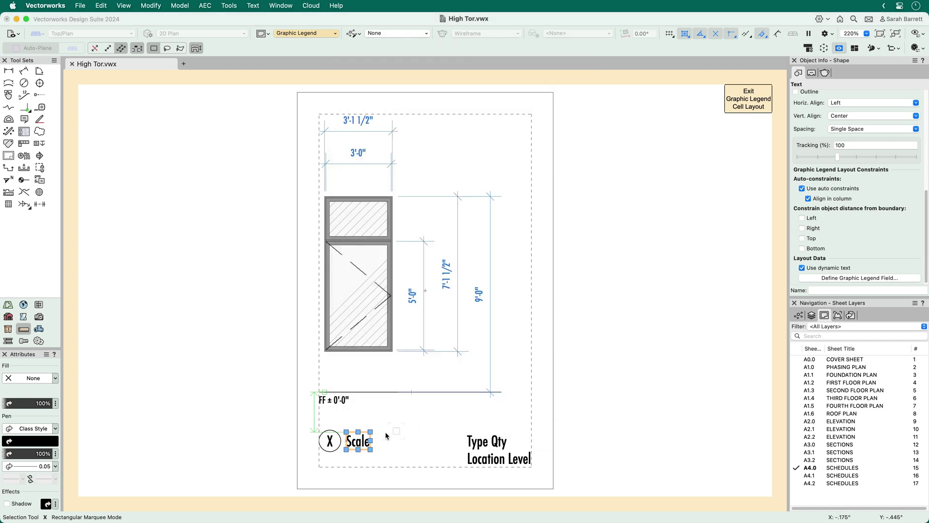
Inspect the X and Location Level dynamic text definitions without changes.
double_click(331, 441)
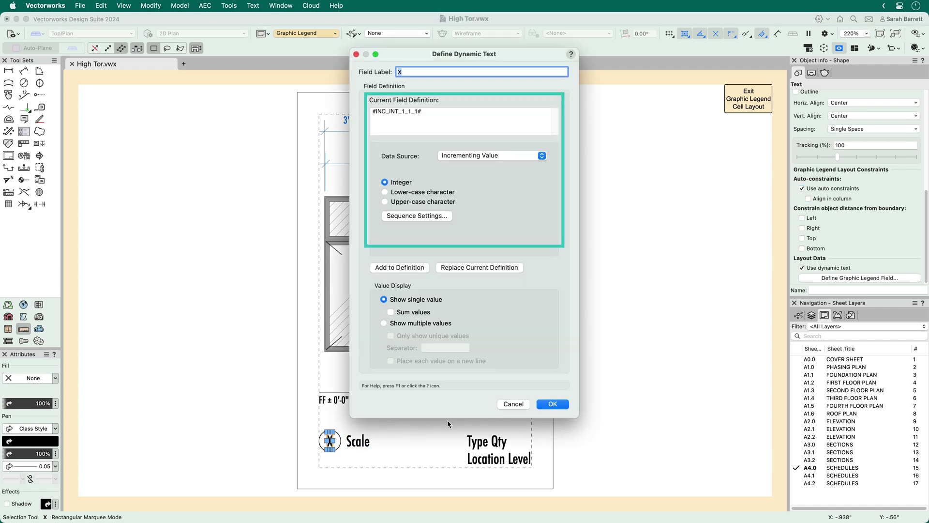
click(513, 404)
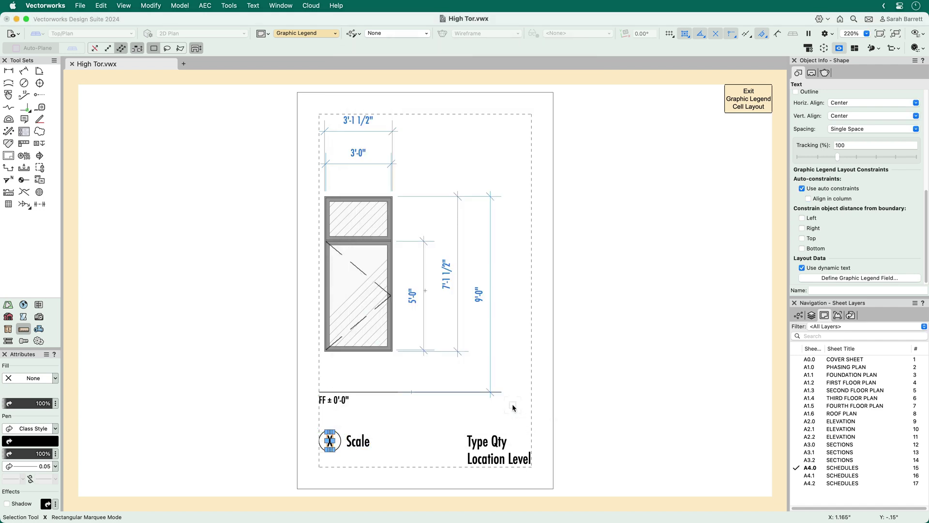
click(499, 459)
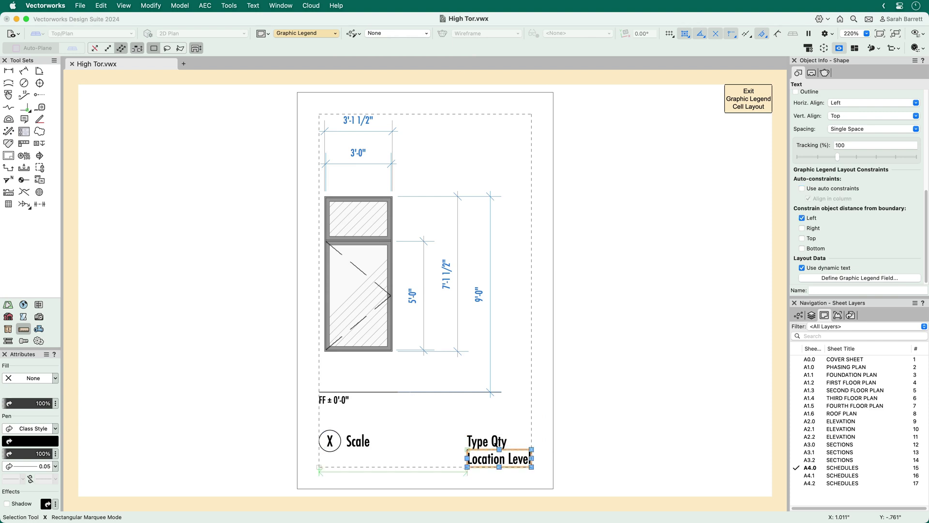
double_click(501, 462)
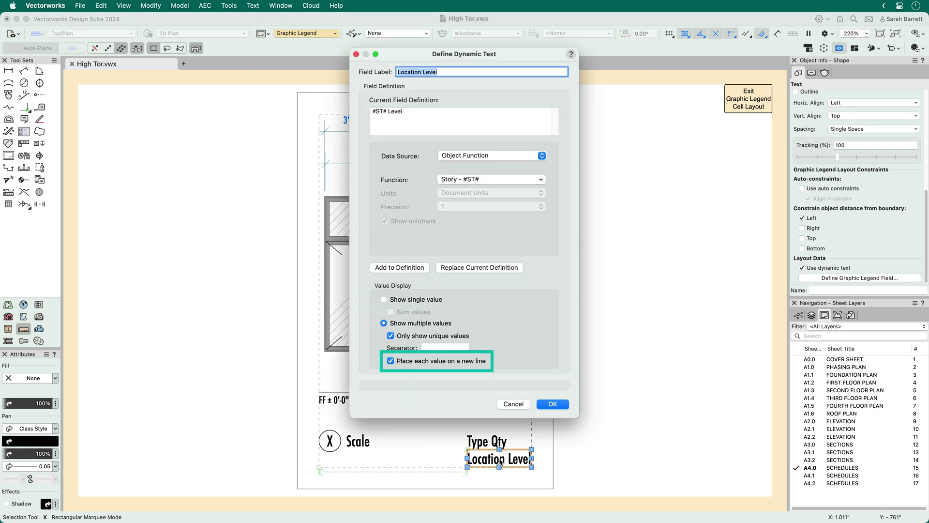
click(512, 403)
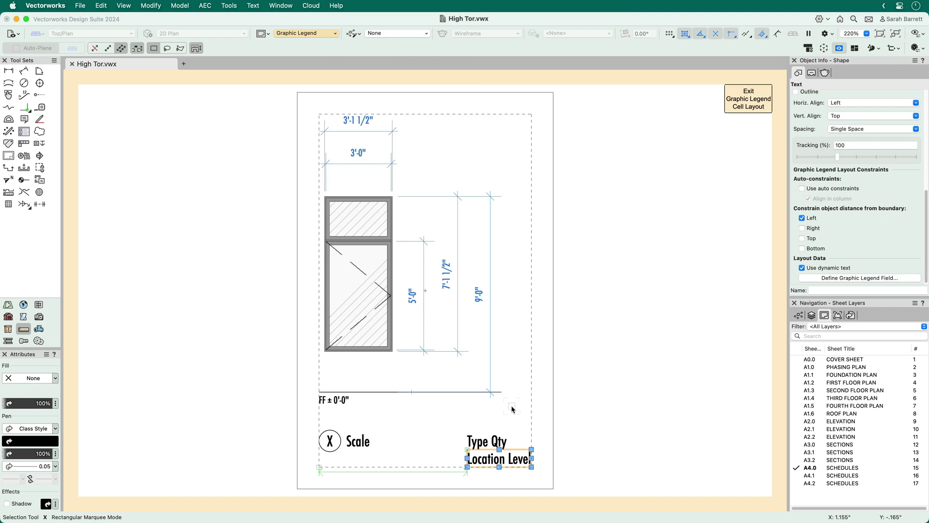
click(360, 441)
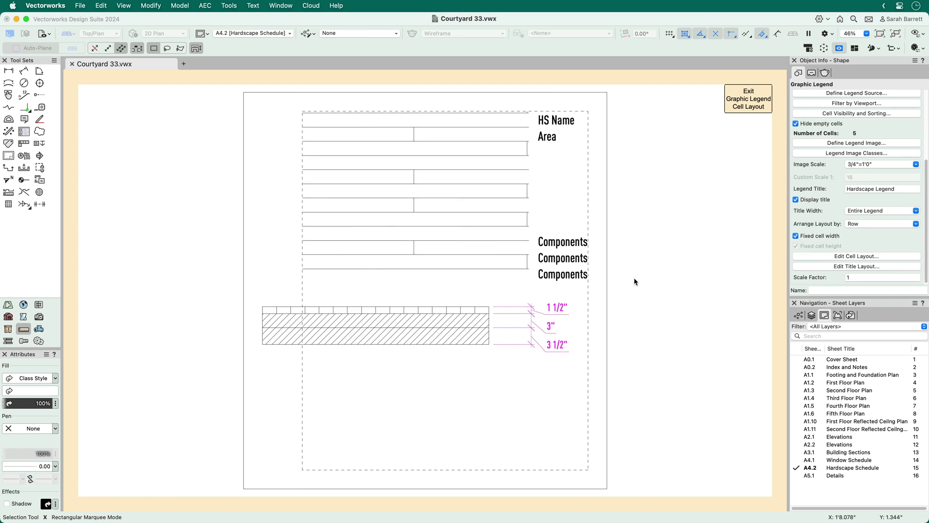
Exclude auto-dimensions from the hatched hardscape image's size.
click(533, 296)
click(440, 315)
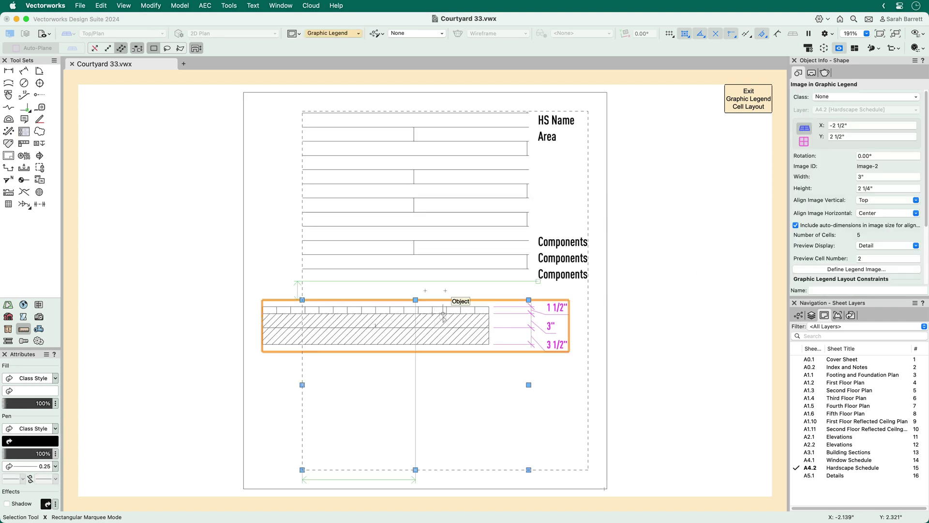
click(796, 225)
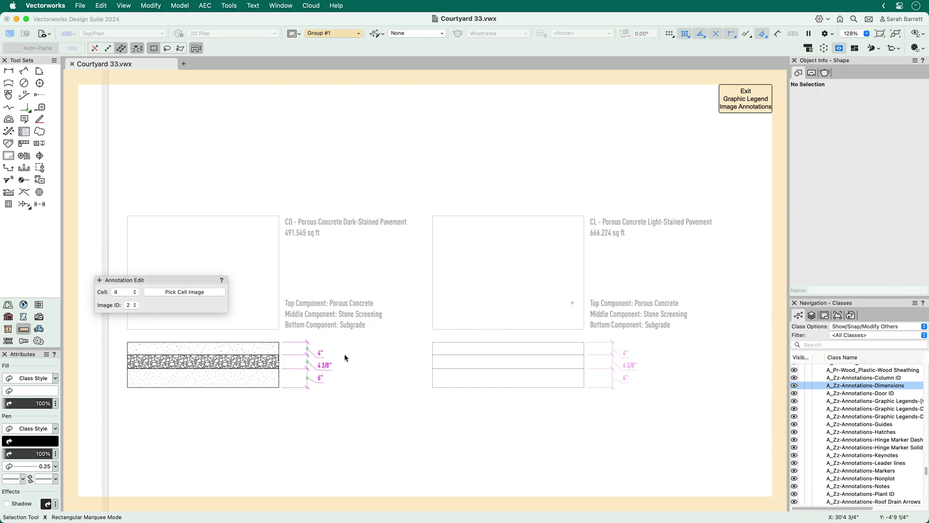
Give the bottom paving dimension the note 'Prepared Subgrade' and drag its text right.
click(325, 382)
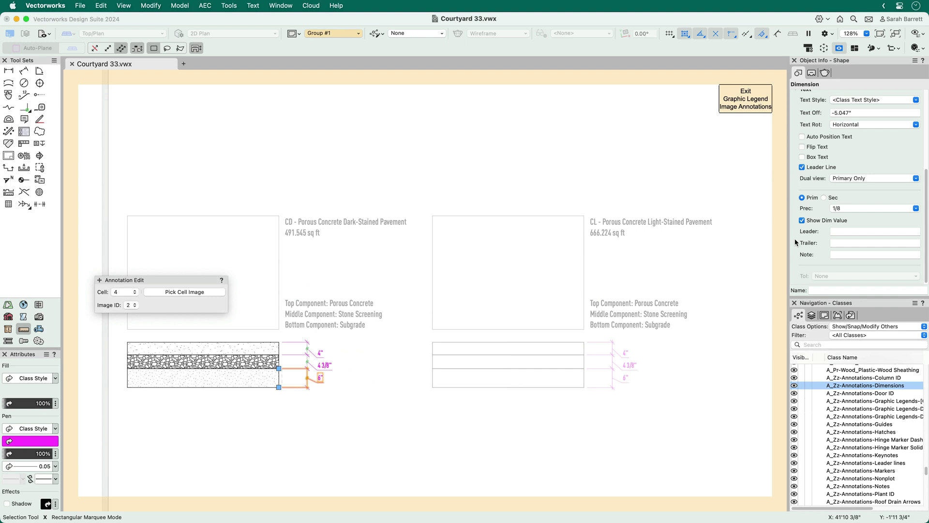
click(836, 254)
text(Prepared Subgrade)
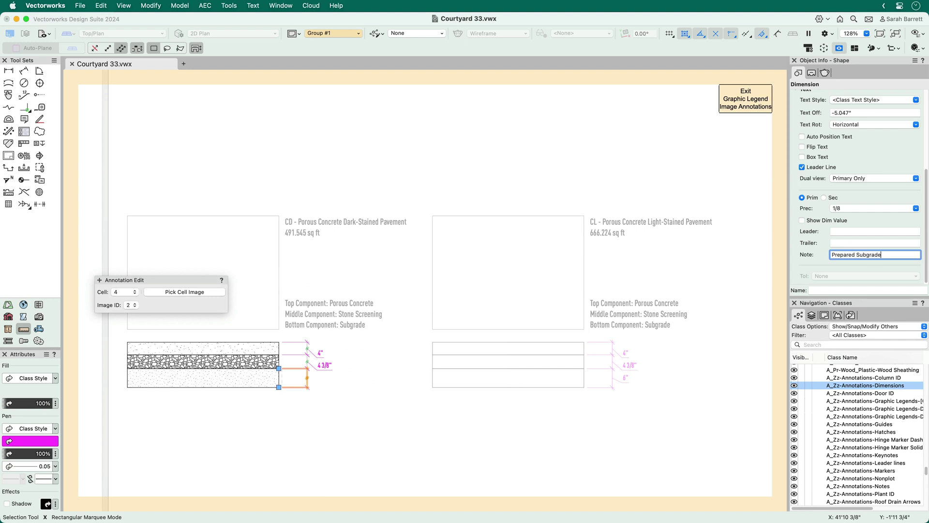
key(Return)
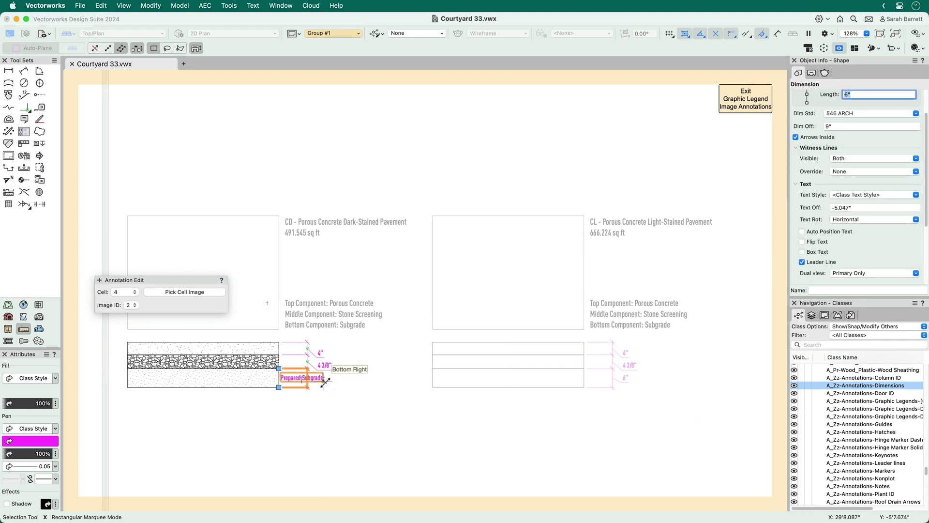
drag(325, 382, 360, 379)
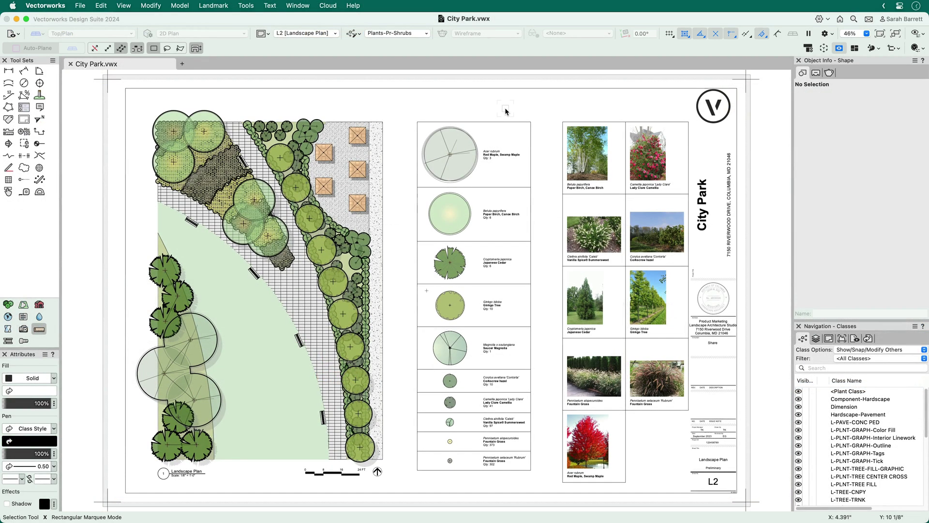
Filter the plant legend by the Landscape Plan viewport.
click(472, 146)
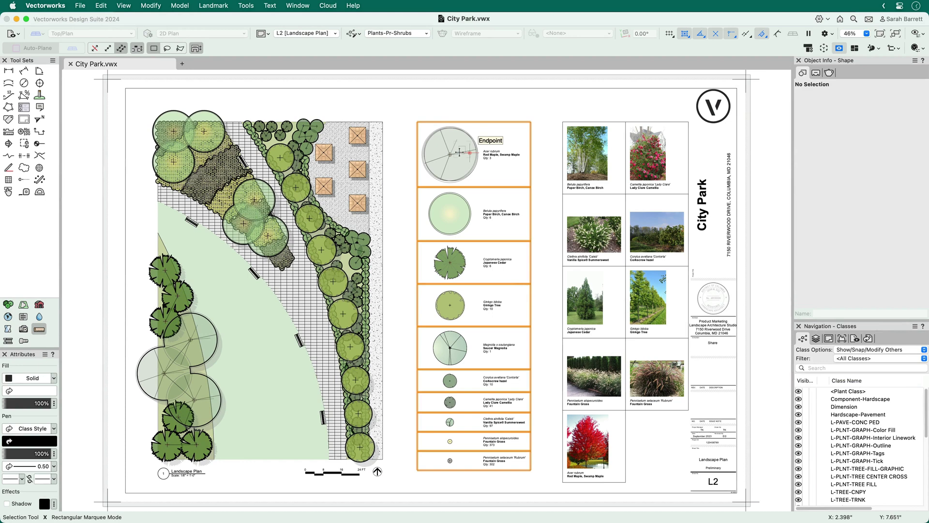
right_click(461, 134)
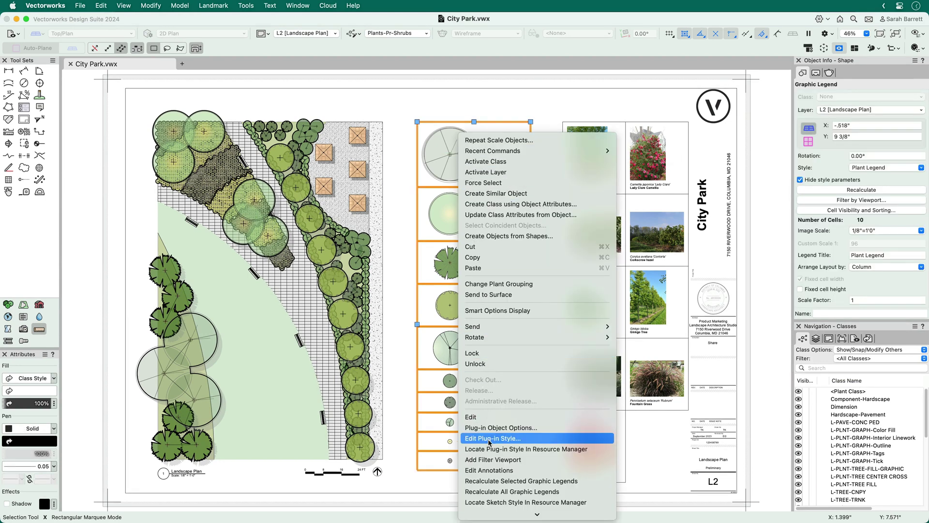
click(493, 460)
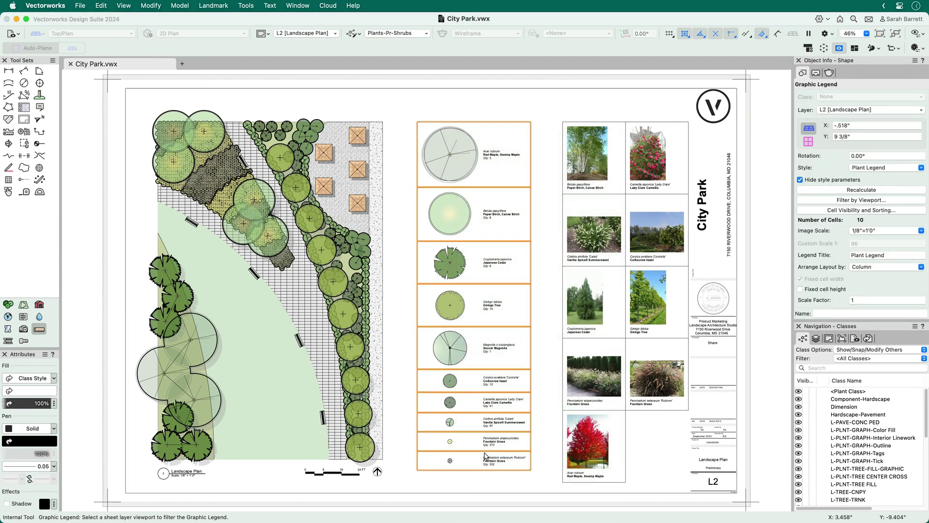
click(351, 341)
click(347, 338)
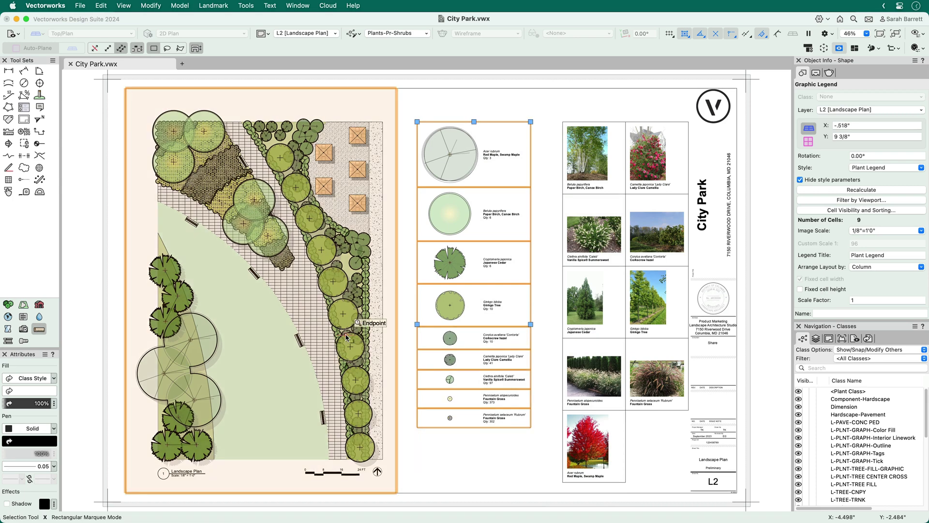
Scale the photo plant legend down by distance to a 0.848 factor.
click(624, 301)
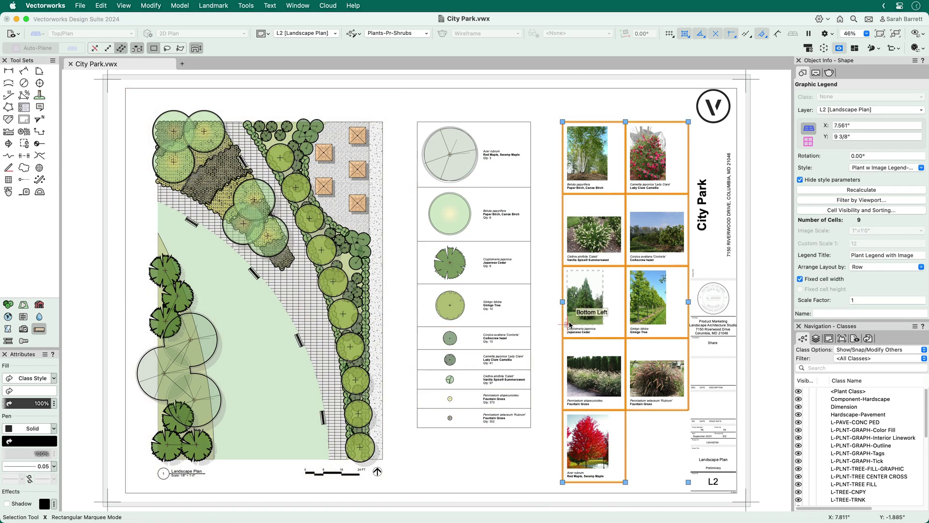
click(152, 6)
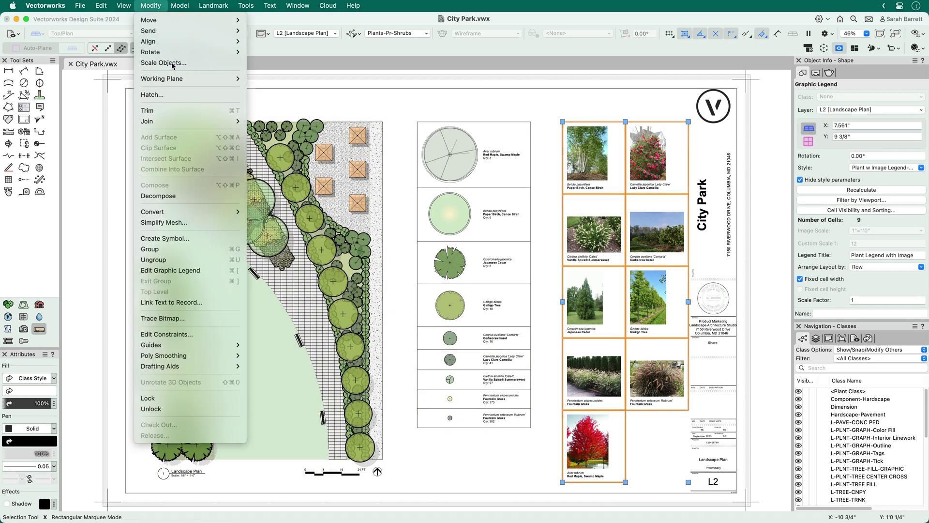
click(174, 64)
click(520, 143)
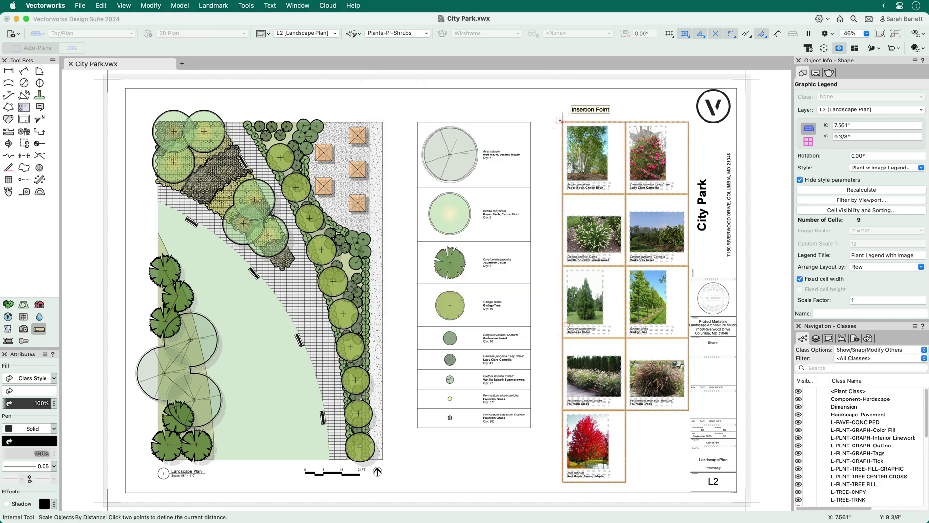
click(601, 466)
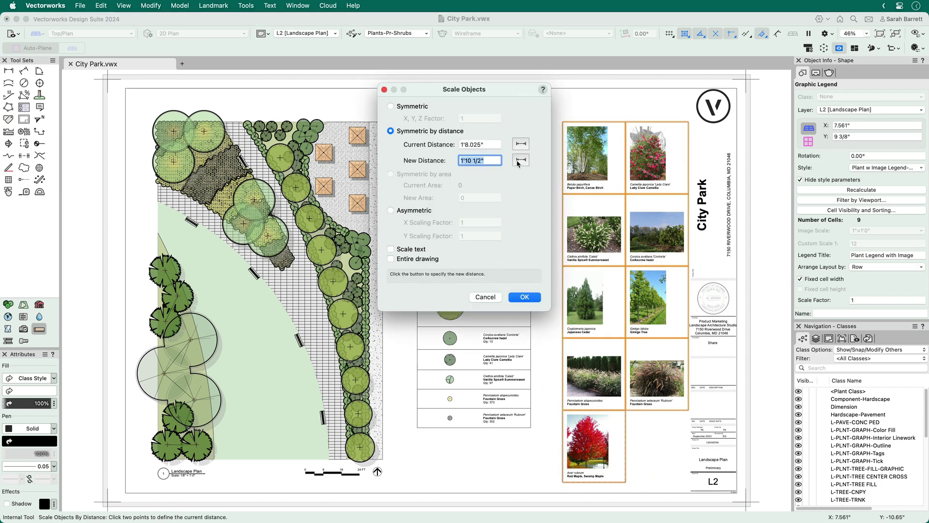
click(527, 281)
click(530, 121)
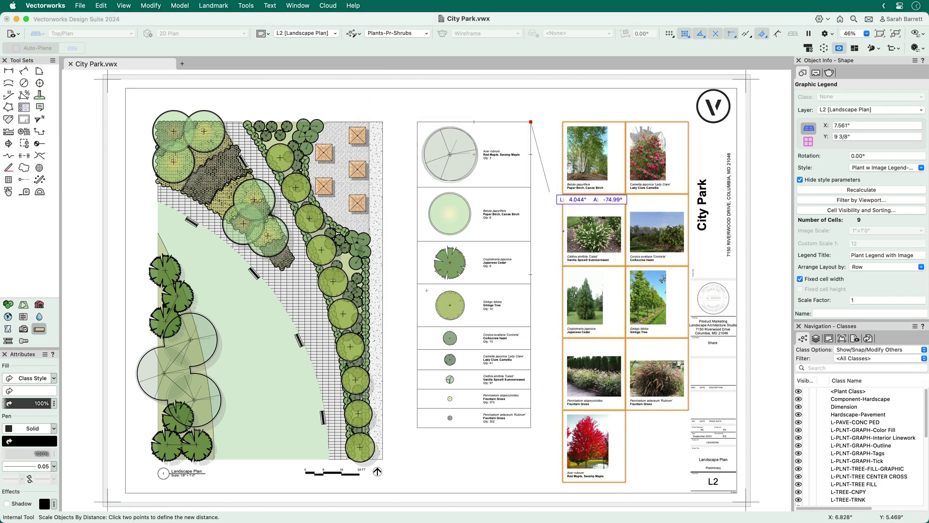
click(531, 428)
click(533, 296)
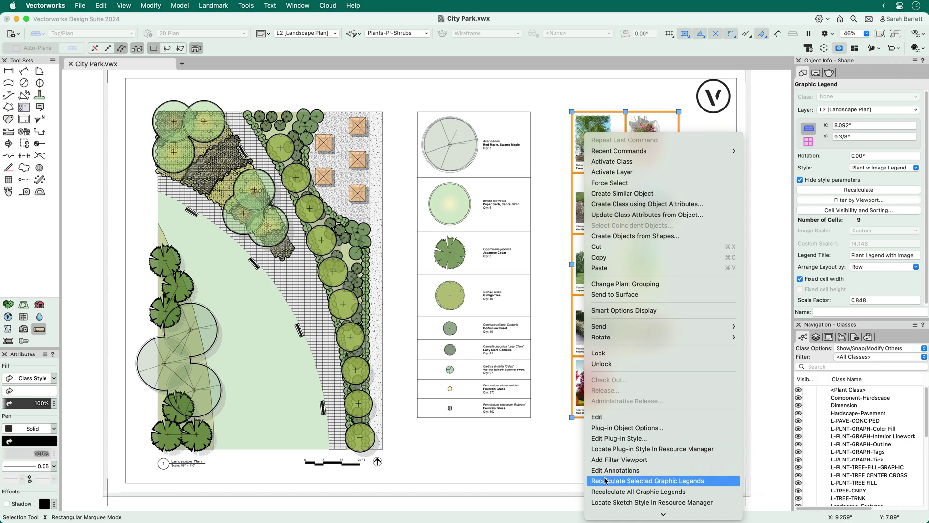
Recalculate all graphic legends so the scaled photo legend redraws its nine cells.
click(608, 494)
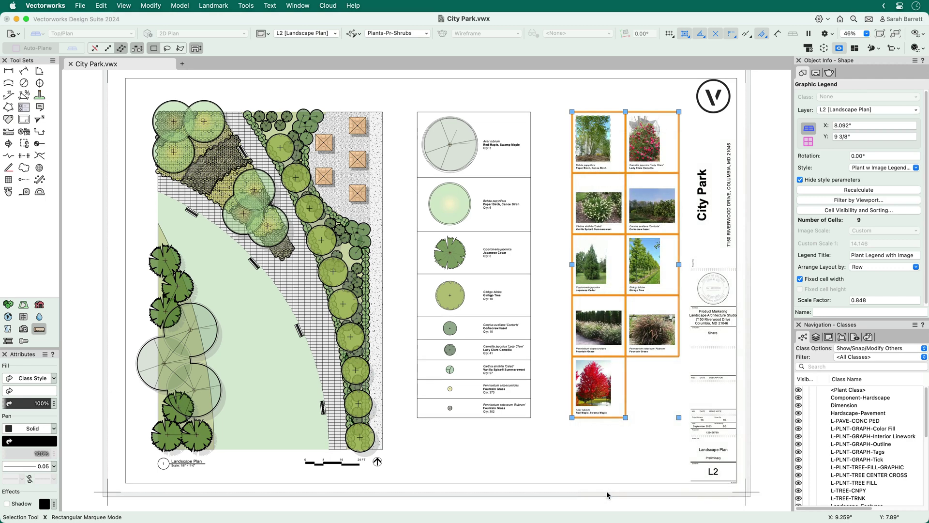